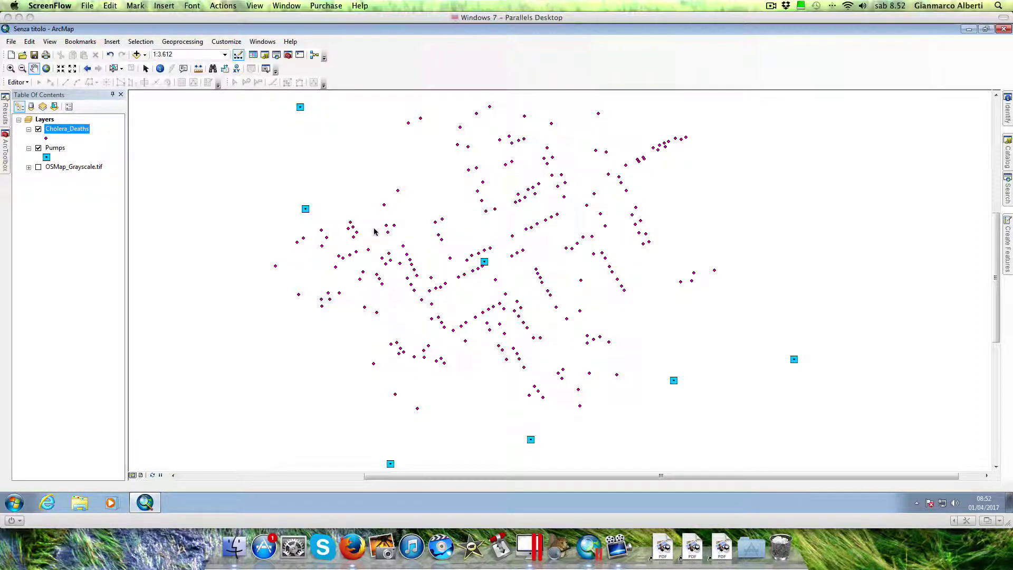
pyautogui.rightClick(77, 134)
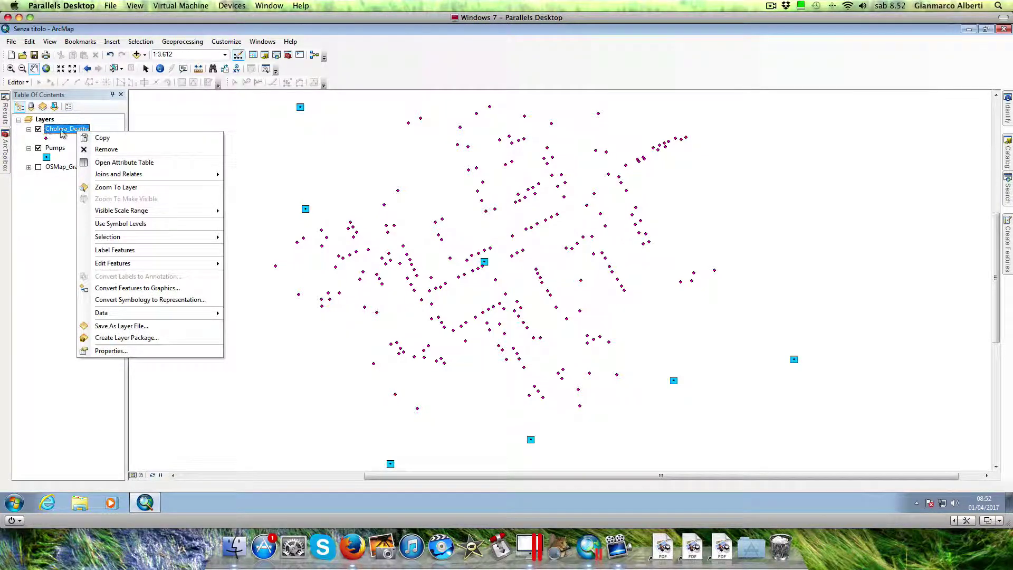
pyautogui.rightClick(63, 134)
pyautogui.rightClick(69, 131)
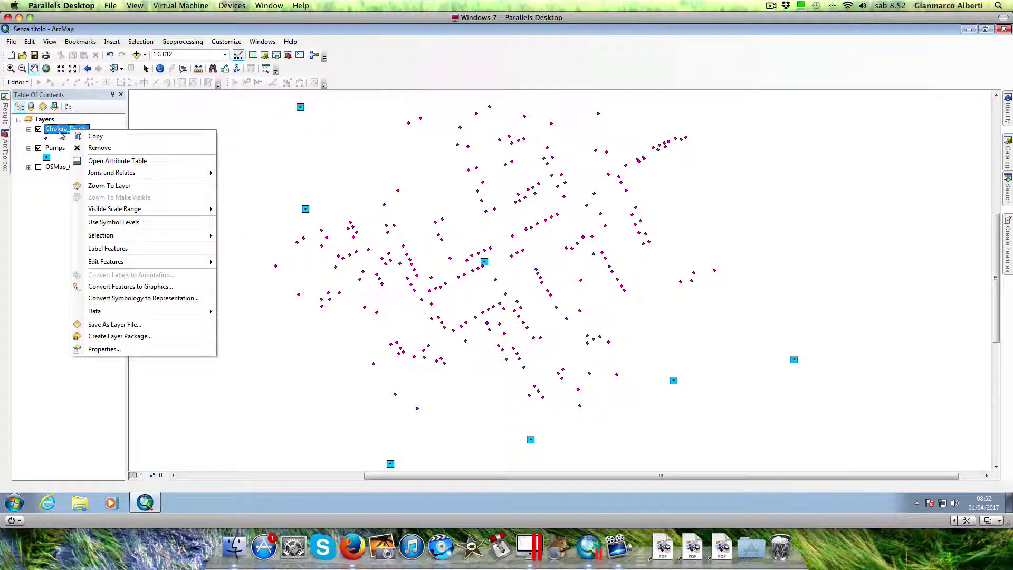
pyautogui.click(65, 132)
pyautogui.rightClick(65, 131)
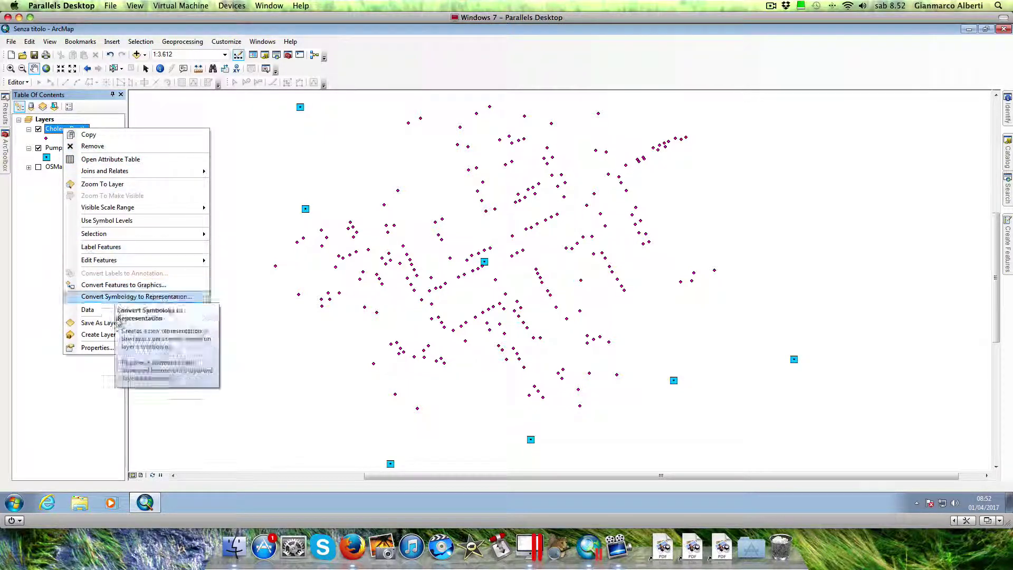
pyautogui.click(102, 349)
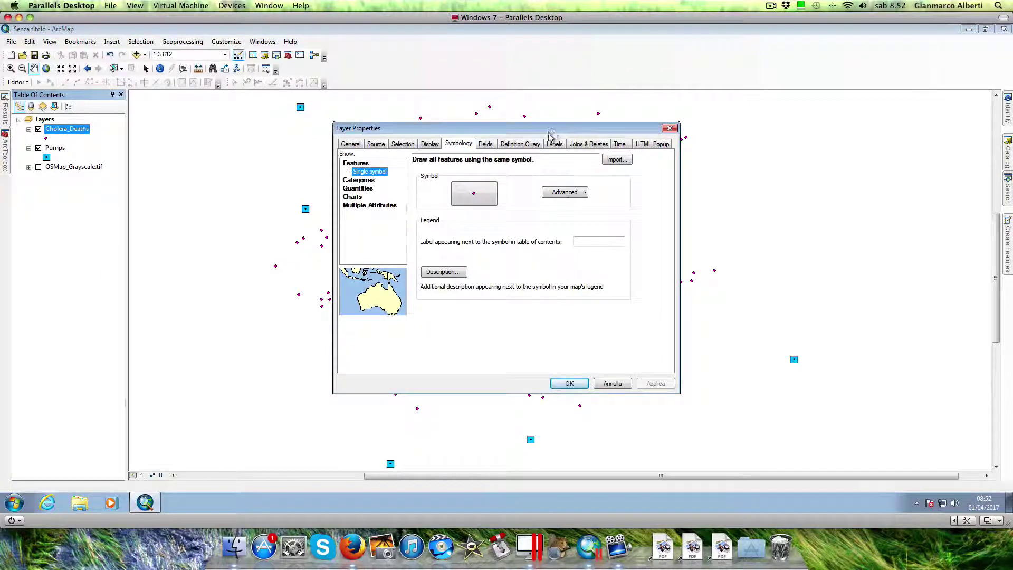
pyautogui.moveTo(555, 130); pyautogui.dragTo(532, 154)
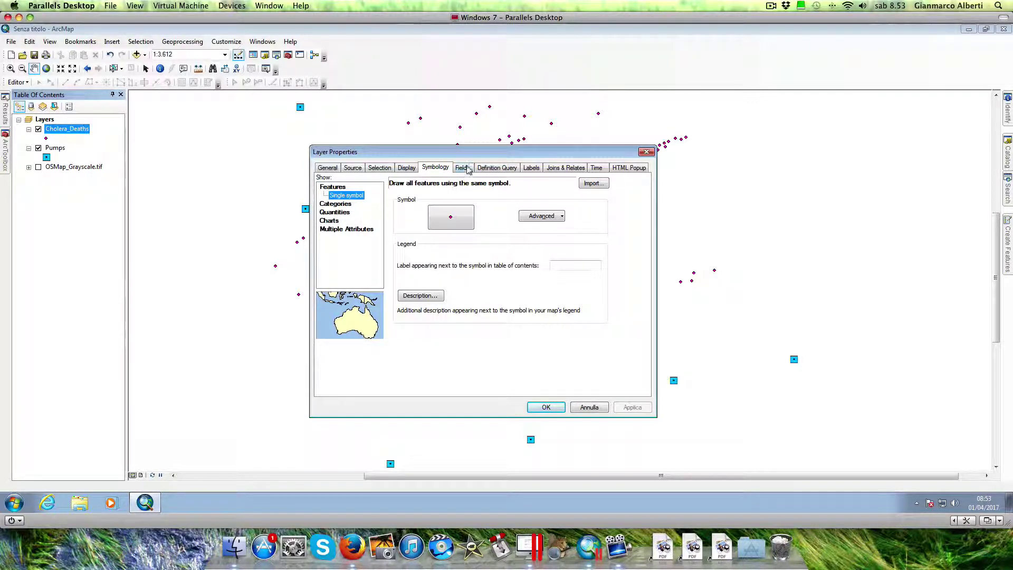
pyautogui.moveTo(470, 158); pyautogui.dragTo(762, 133)
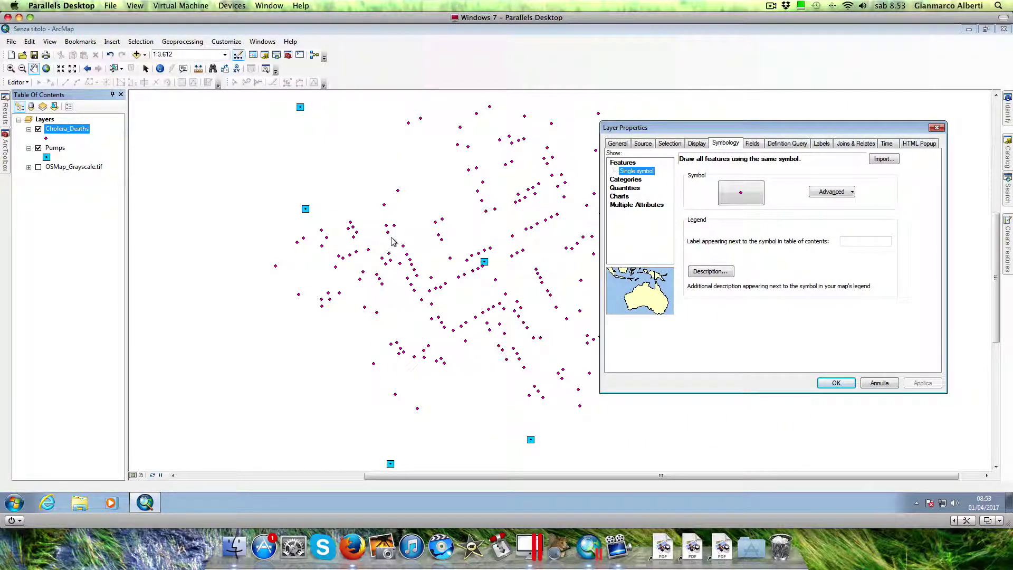
pyautogui.click(628, 188)
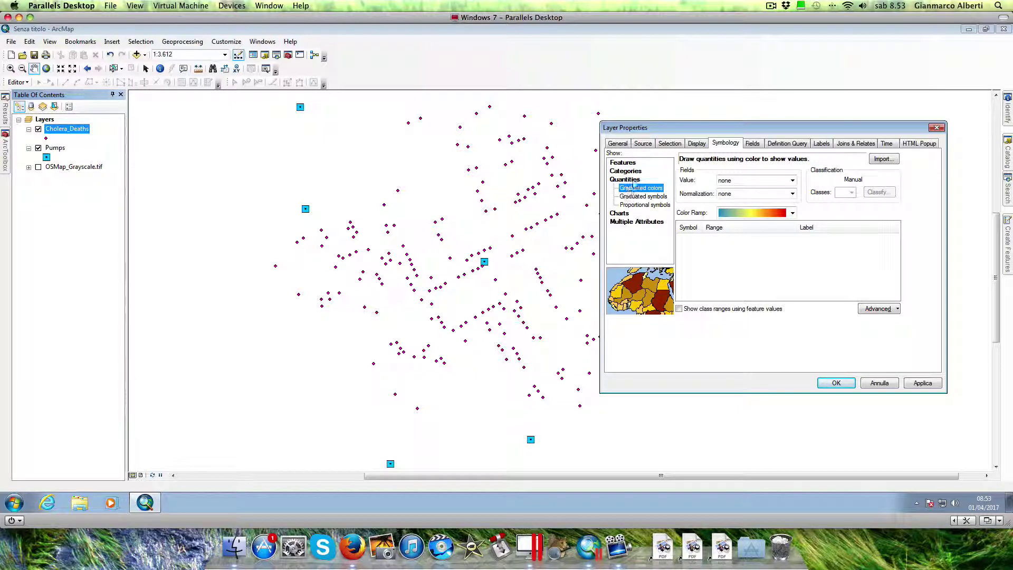
pyautogui.moveTo(656, 132); pyautogui.dragTo(673, 113)
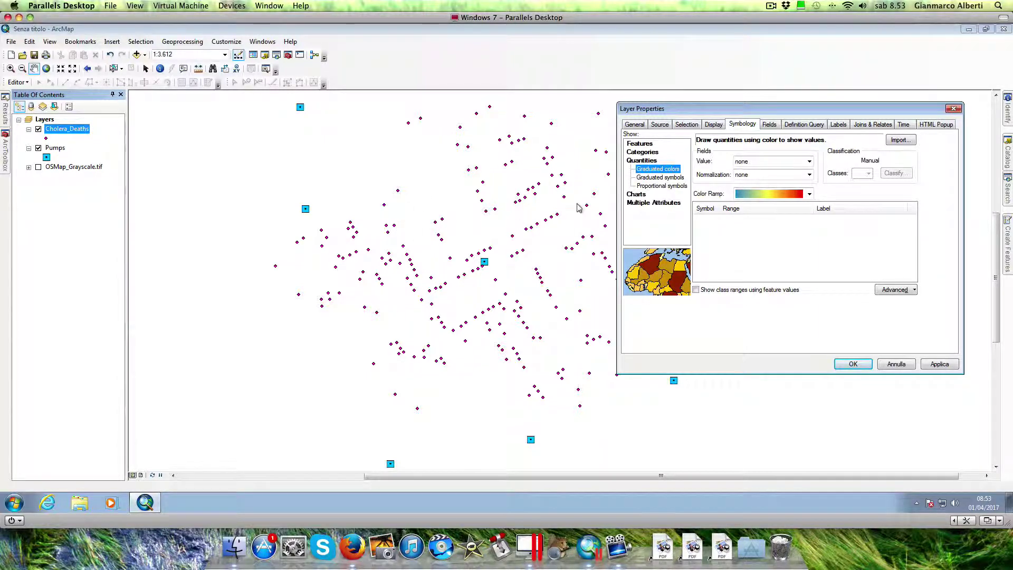
pyautogui.click(810, 162)
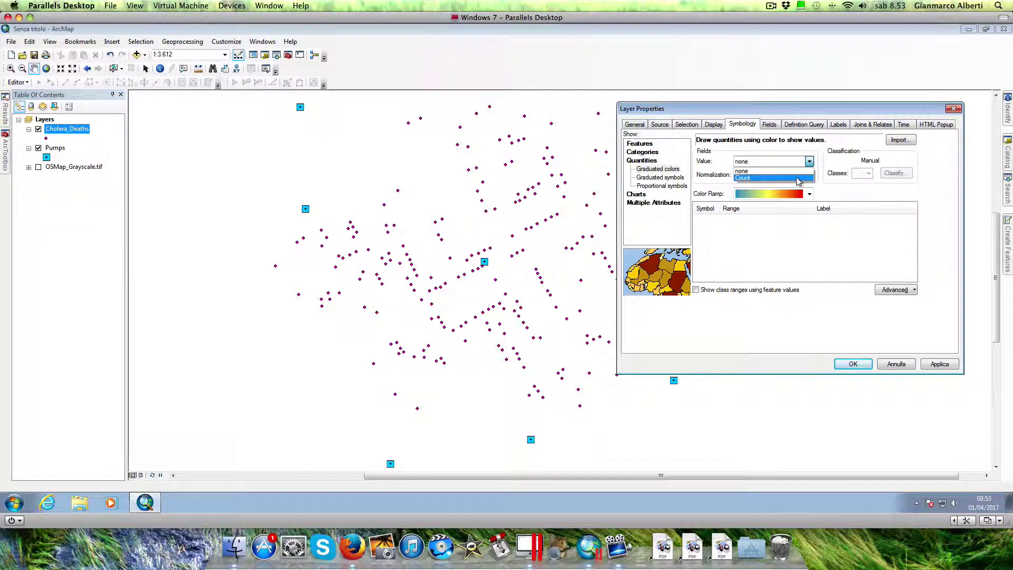
pyautogui.click(798, 178)
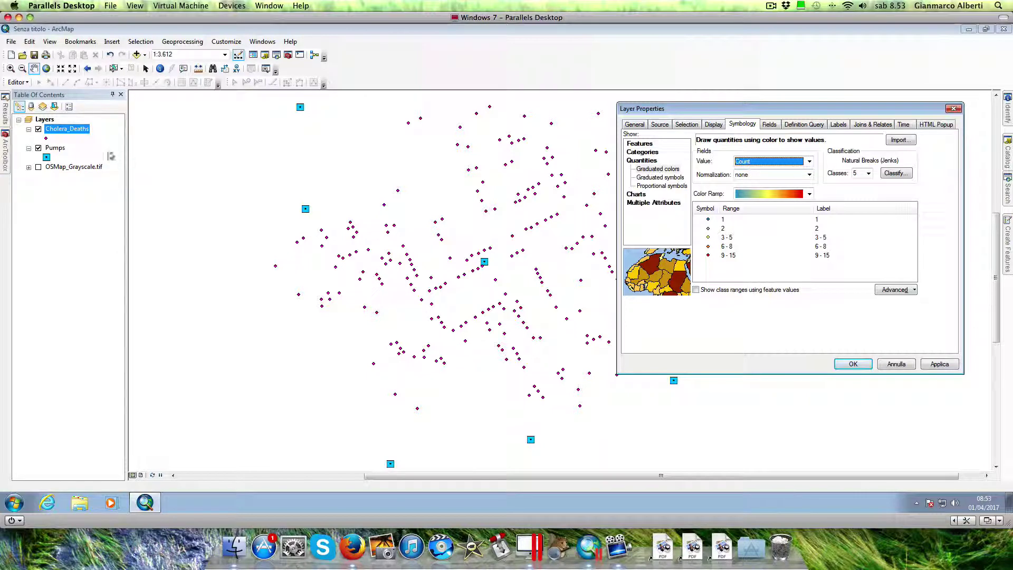
pyautogui.click(760, 409)
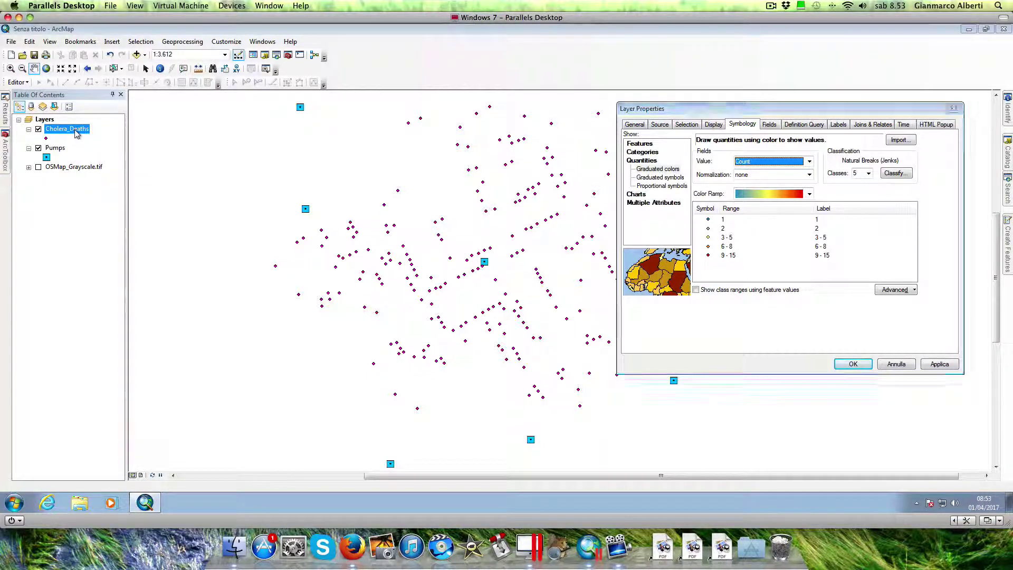
pyautogui.click(895, 364)
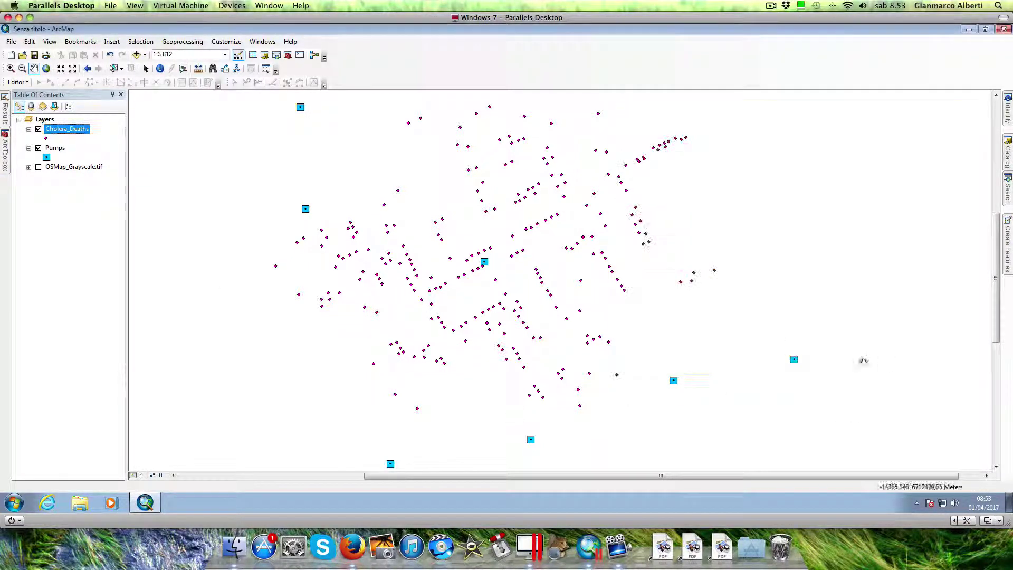
# Examine the Count field in the Cholera_Deaths layer's attribute table, then close the table.
pyautogui.rightClick(83, 132)
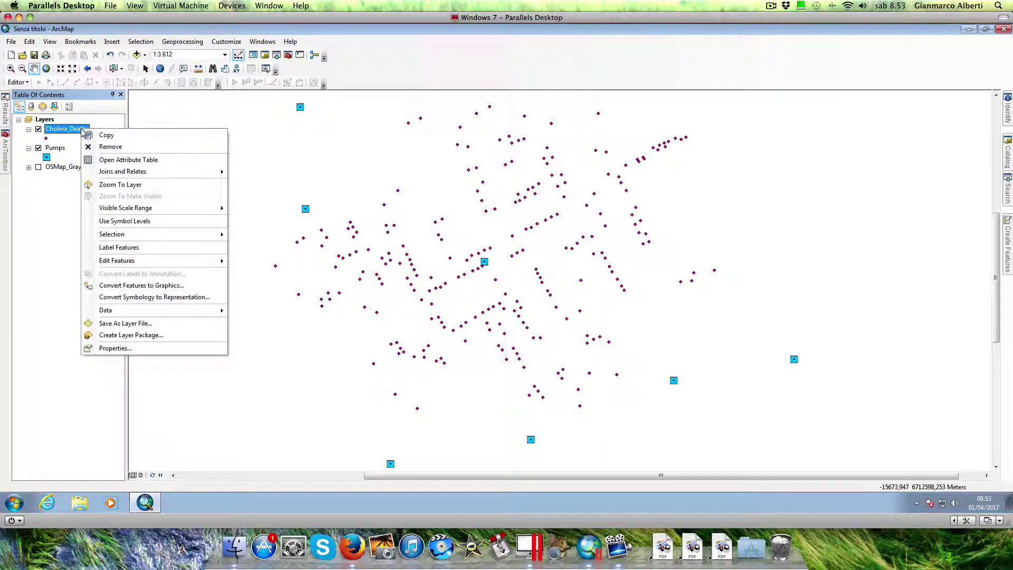
pyautogui.click(106, 158)
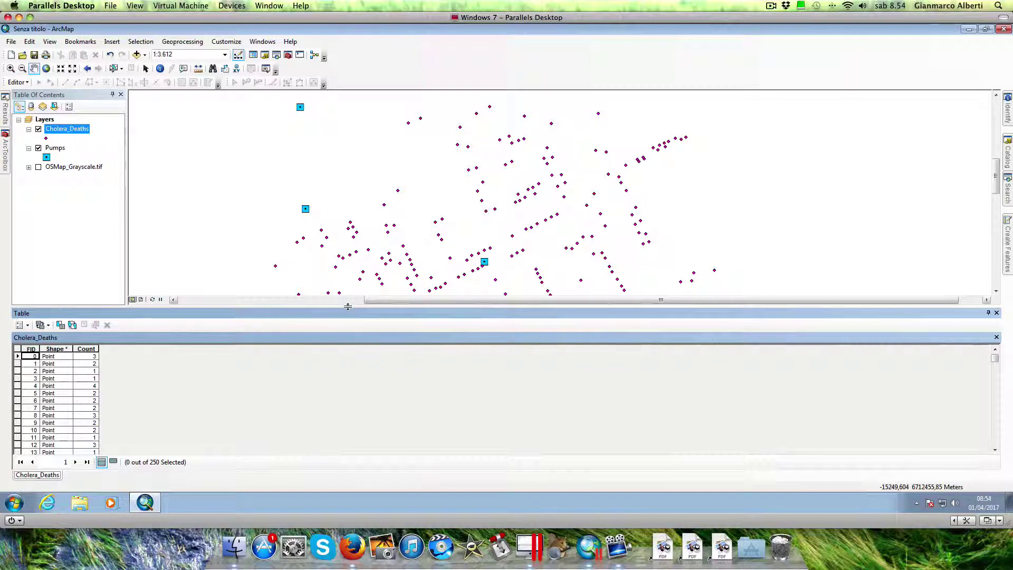
pyautogui.moveTo(348, 306); pyautogui.dragTo(344, 336)
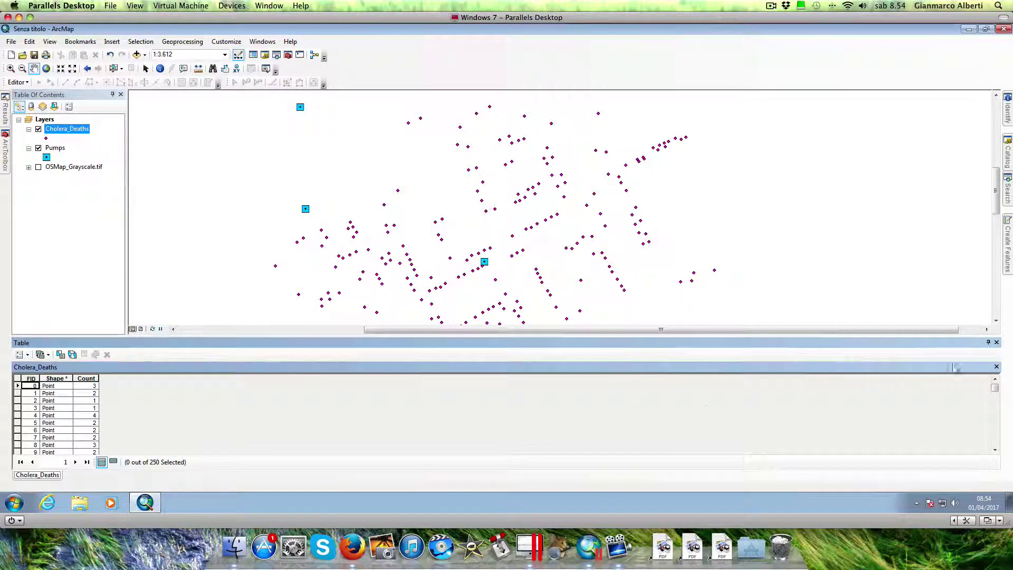
pyautogui.click(996, 343)
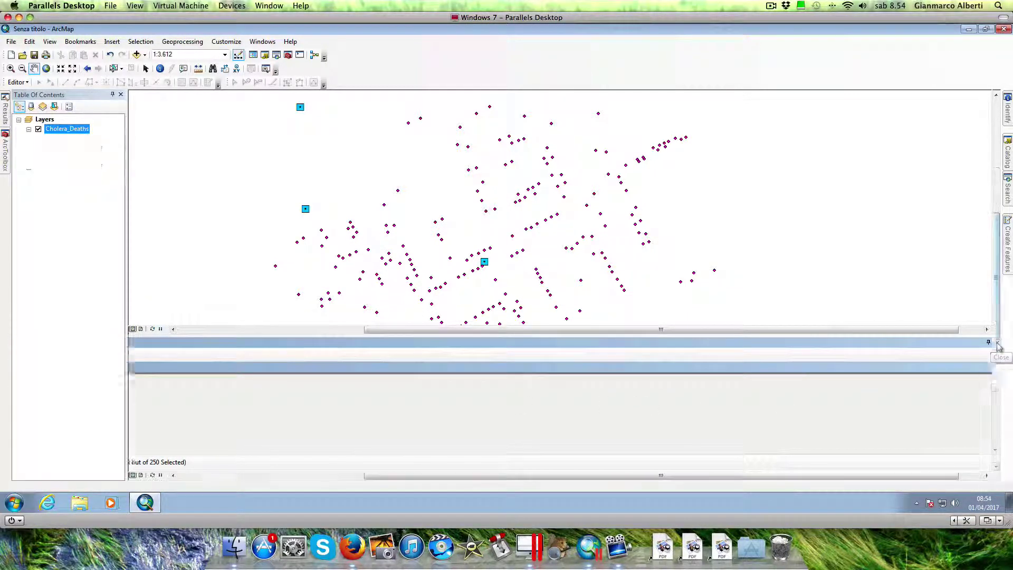
# Set the Cholera_Deaths layer's symbology to graduated colors based on the Count field.
pyautogui.rightClick(67, 132)
pyautogui.click(98, 346)
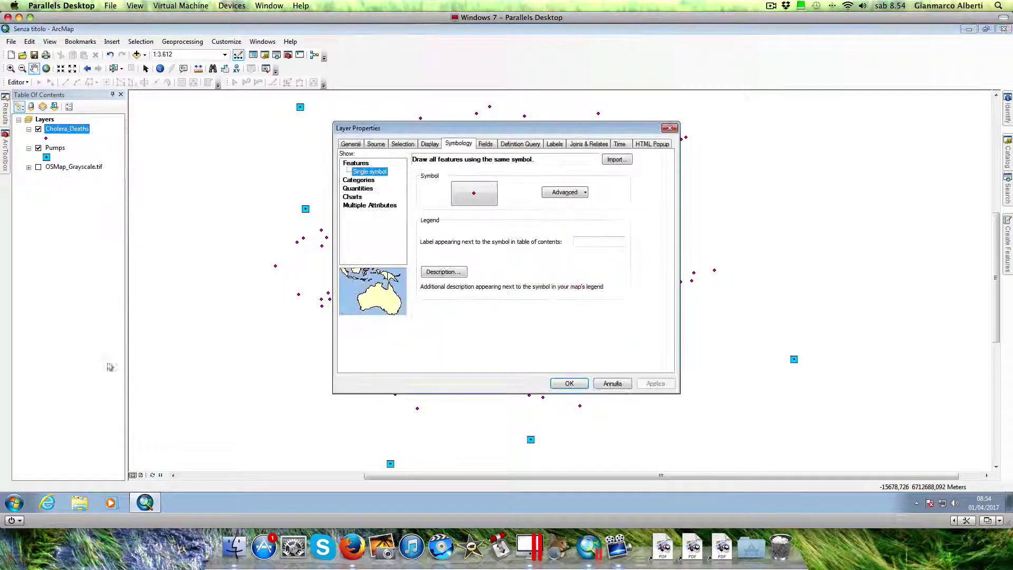
pyautogui.click(363, 188)
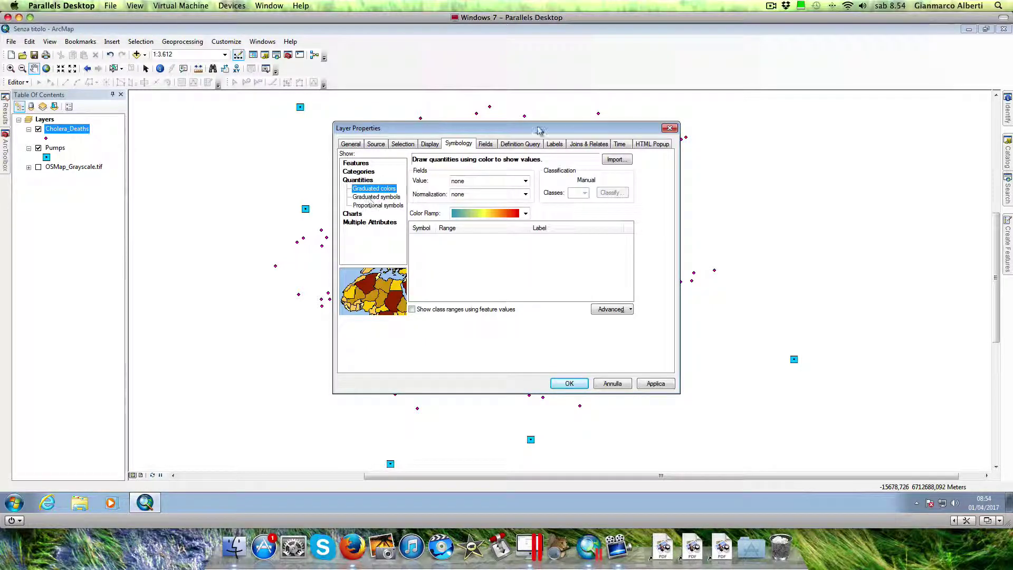
pyautogui.moveTo(539, 130); pyautogui.dragTo(708, 142)
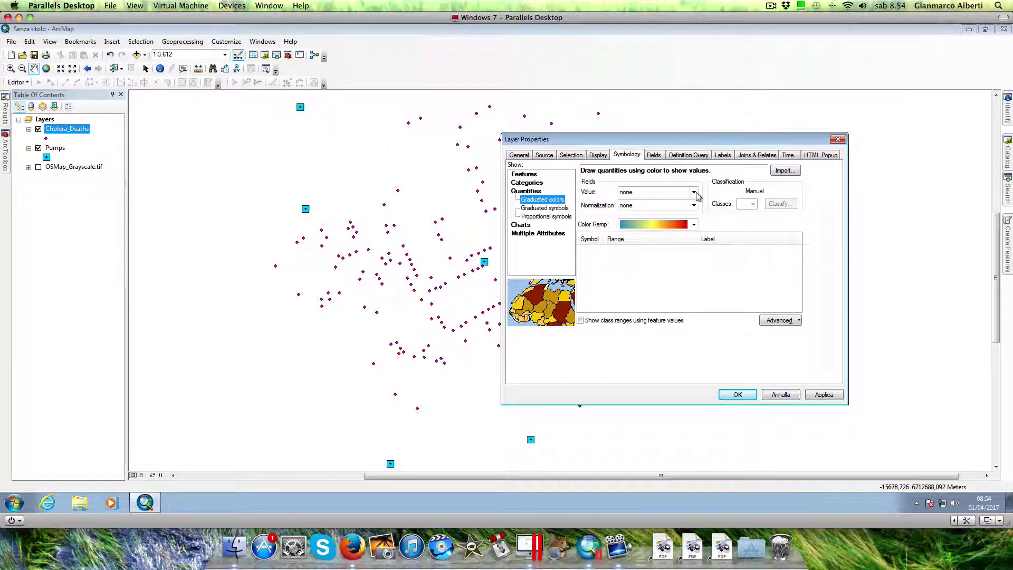
pyautogui.click(694, 193)
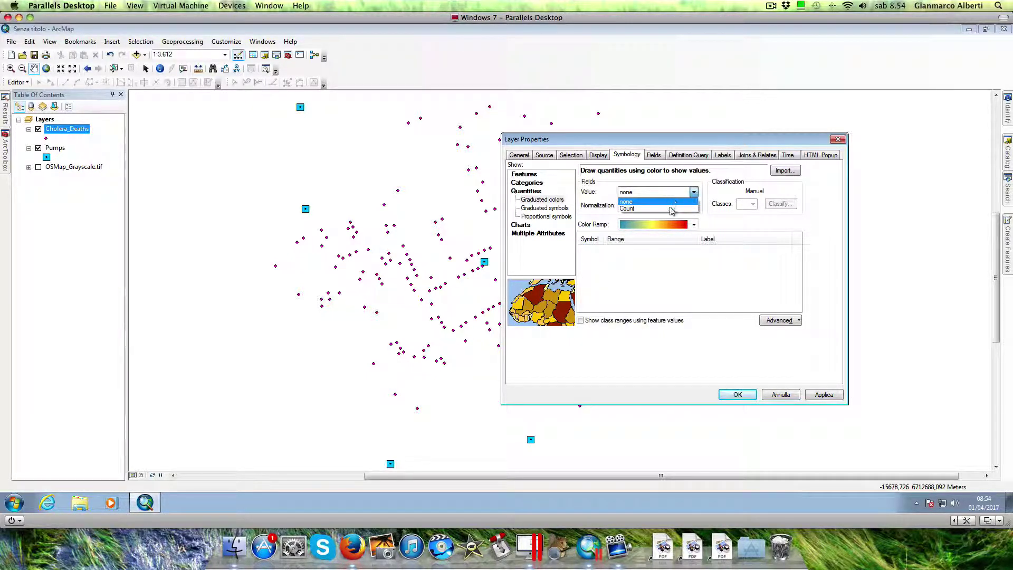
pyautogui.click(651, 209)
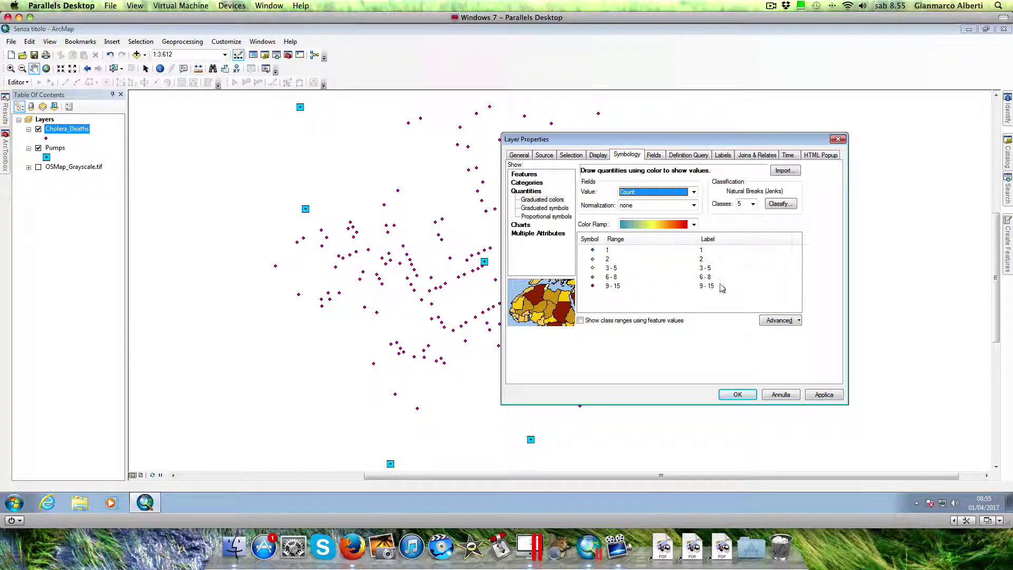
# Classify the Count values with the Defined Interval method and an interval size of 2.
pyautogui.click(780, 205)
pyautogui.click(616, 171)
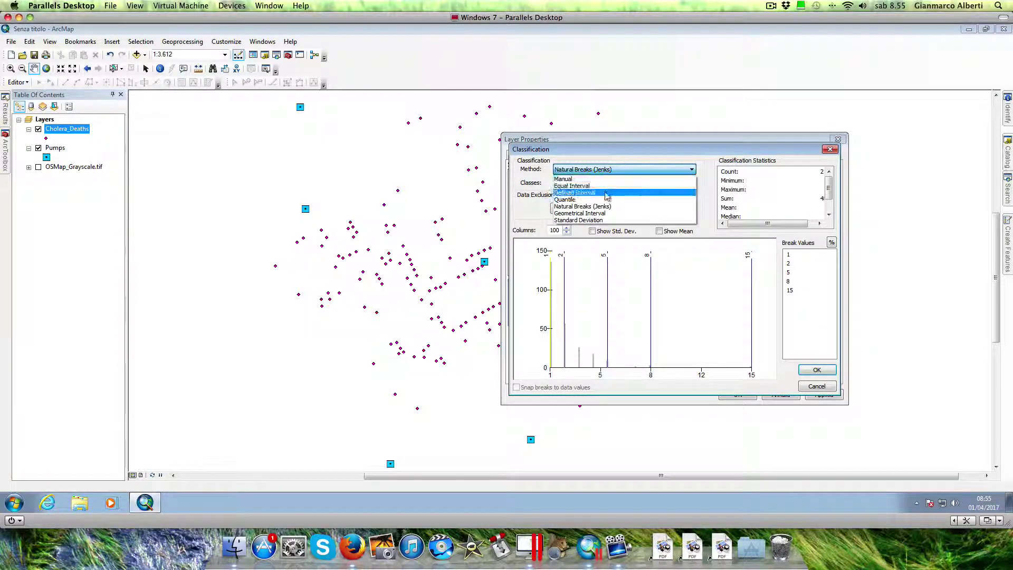
pyautogui.click(606, 192)
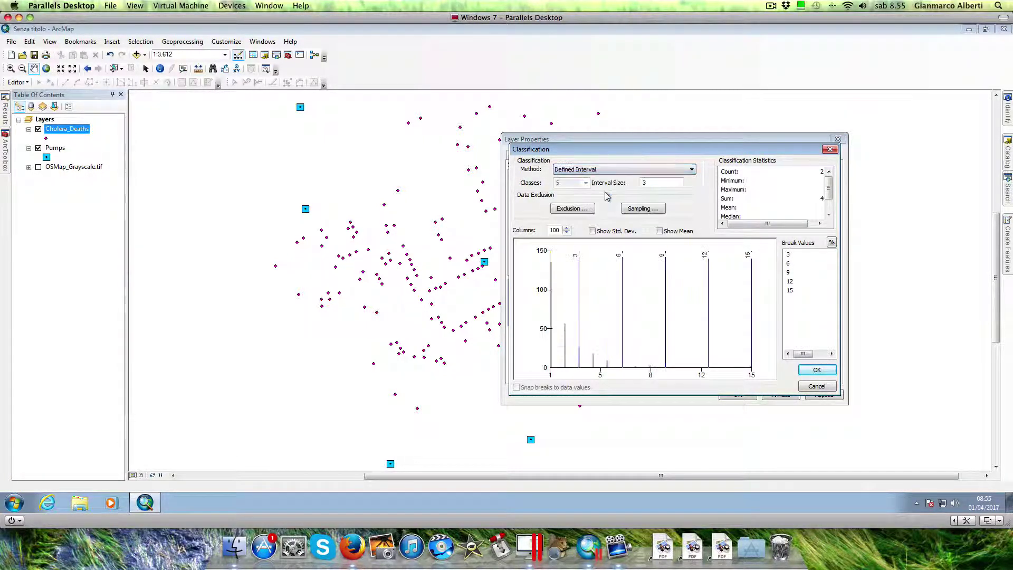
pyautogui.doubleClick(644, 183)
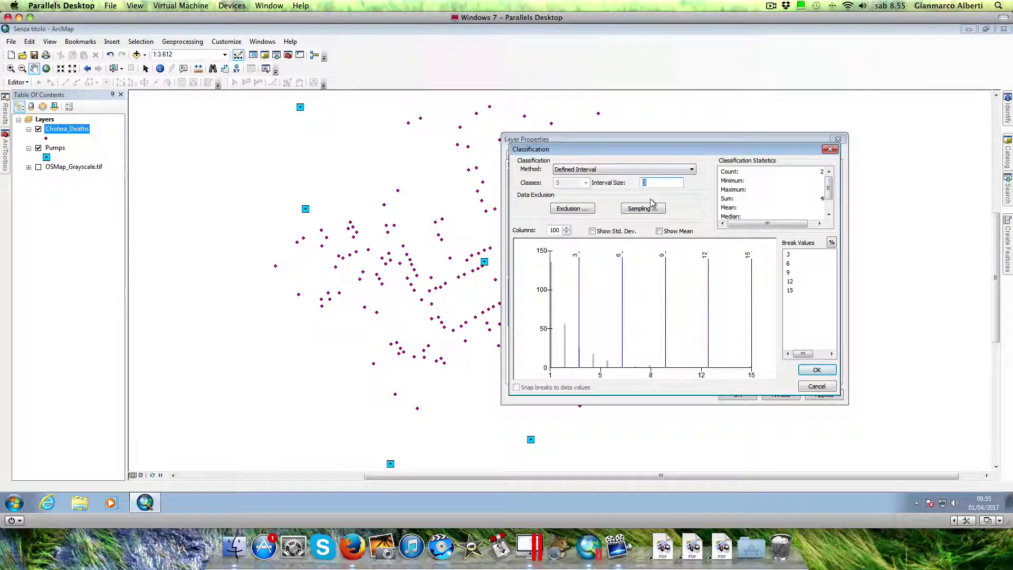
pyautogui.write('2')
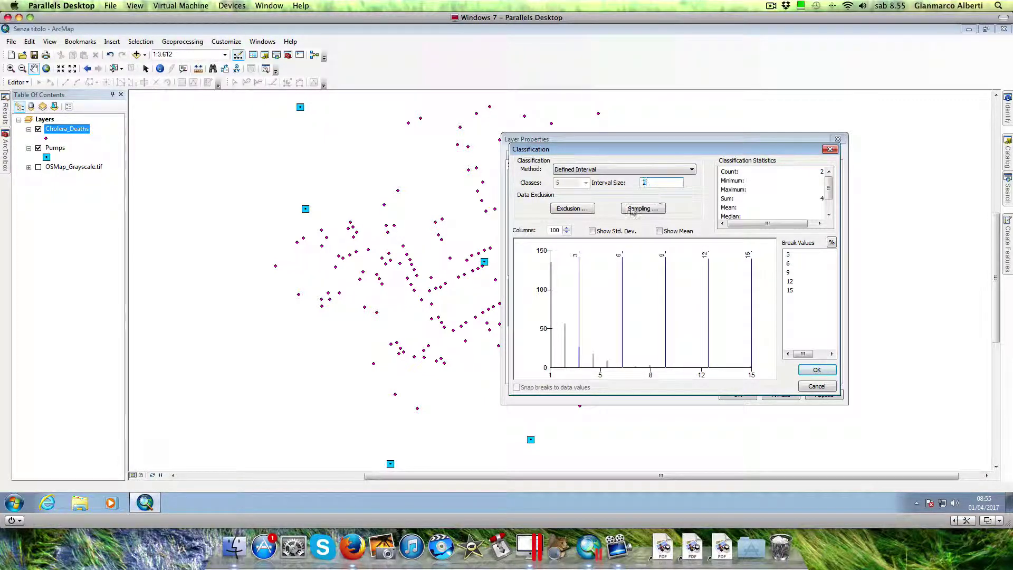
pyautogui.click(817, 370)
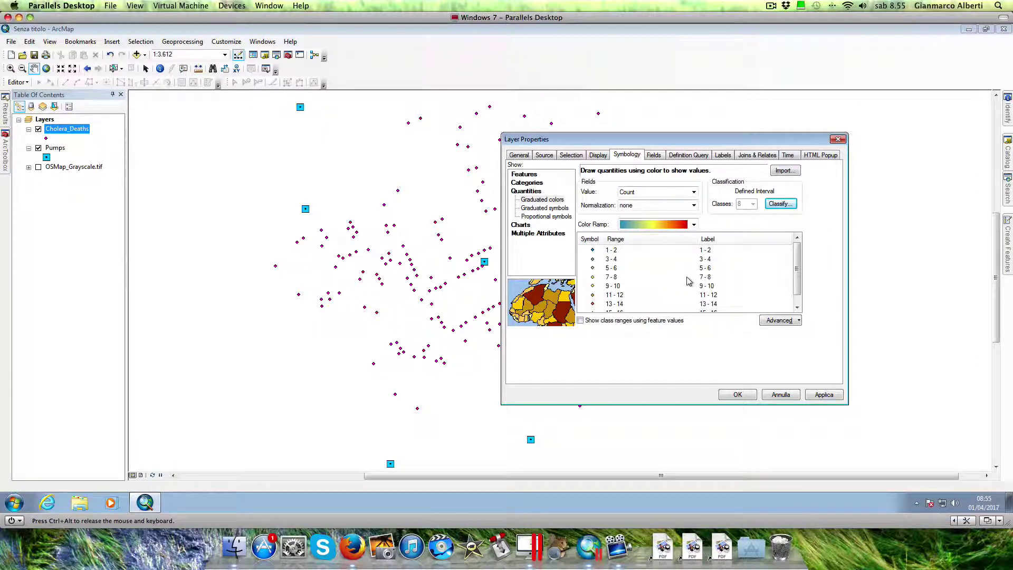
# Change the classification's interval size to 5 and apply the graduated-color symbology to the Cholera_Deaths layer.
pyautogui.click(783, 204)
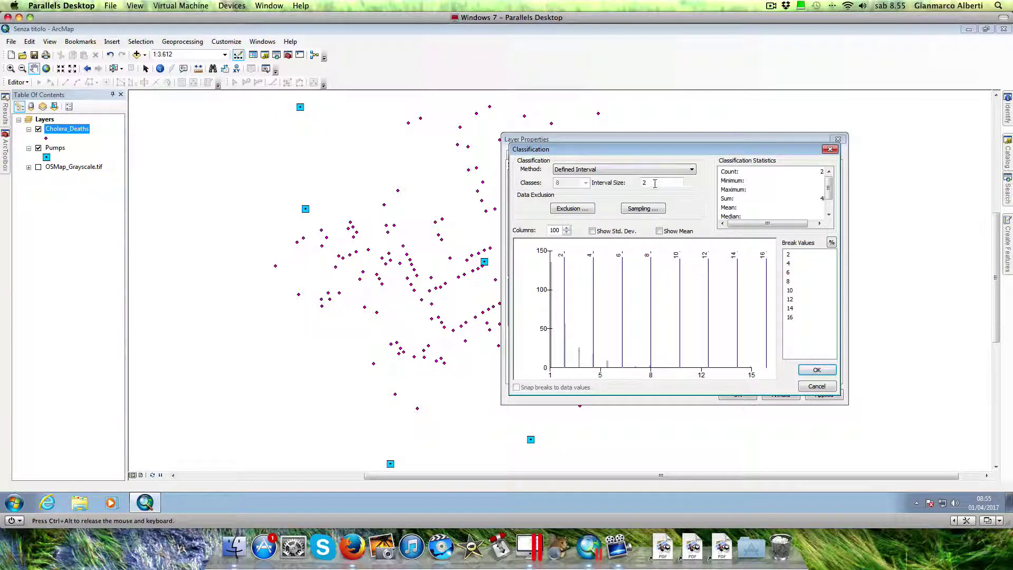
pyautogui.moveTo(654, 183); pyautogui.dragTo(636, 183)
pyautogui.write('5')
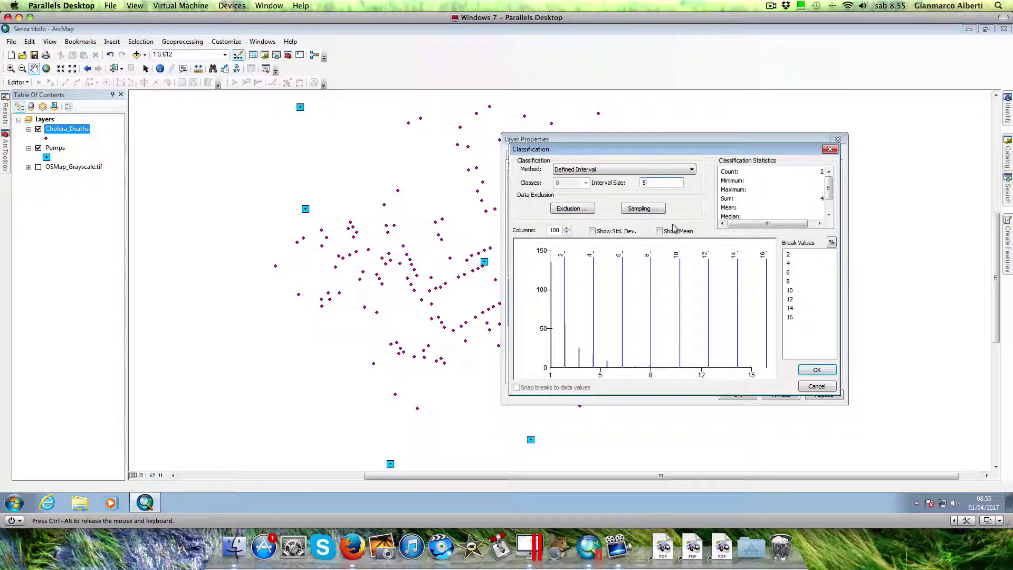
pyautogui.click(816, 370)
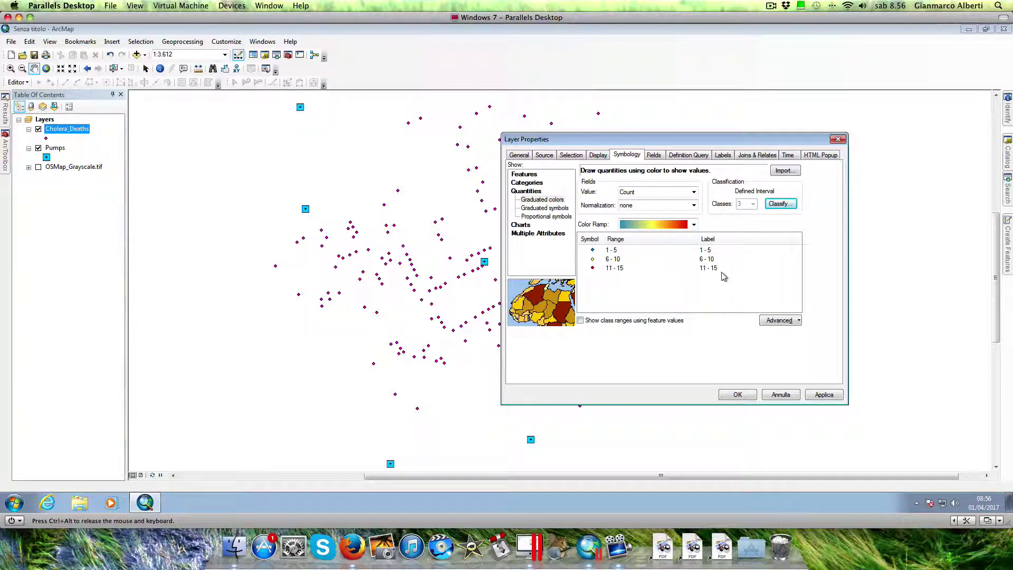
pyautogui.click(823, 394)
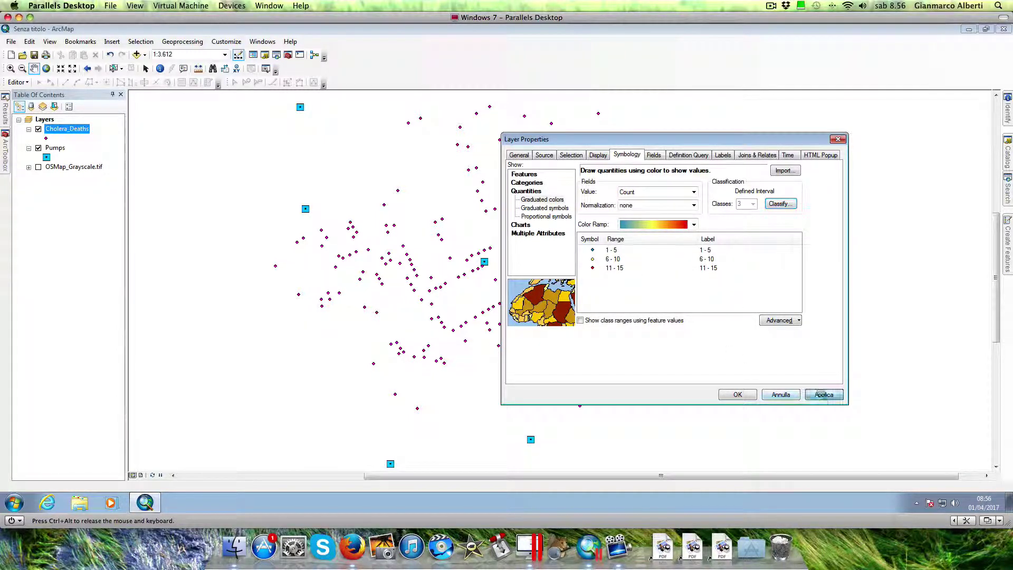
pyautogui.click(737, 395)
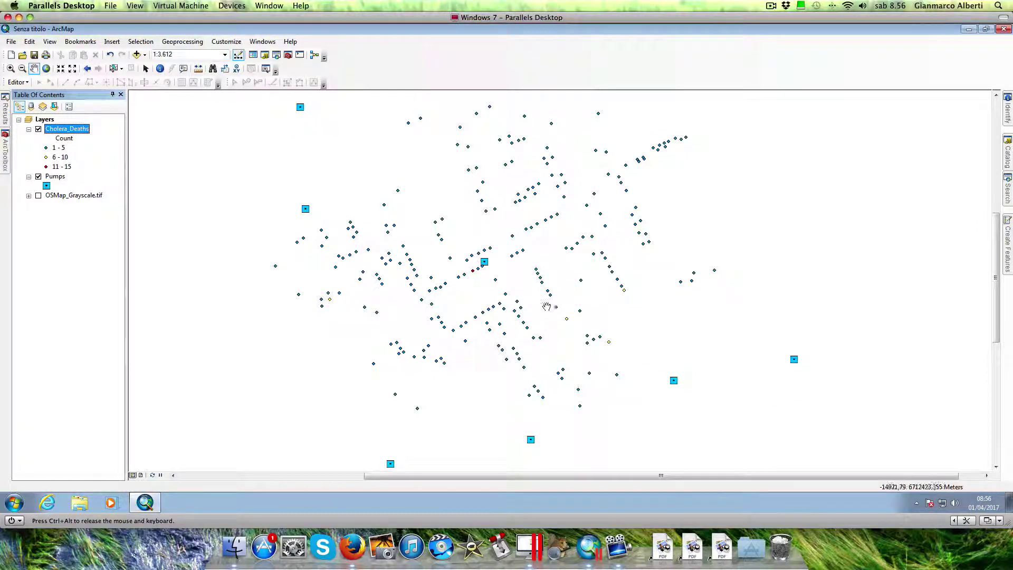
# Examine the colored death points up close in the map's western part, including the area around the central pump.
pyautogui.moveTo(578, 315); pyautogui.dragTo(582, 302)
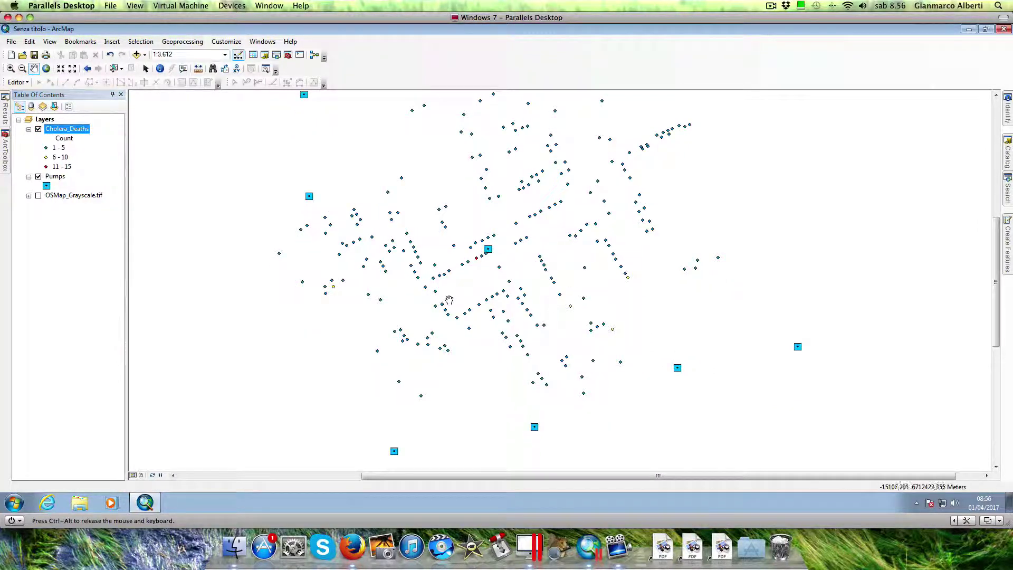
pyautogui.moveTo(450, 299); pyautogui.dragTo(441, 330)
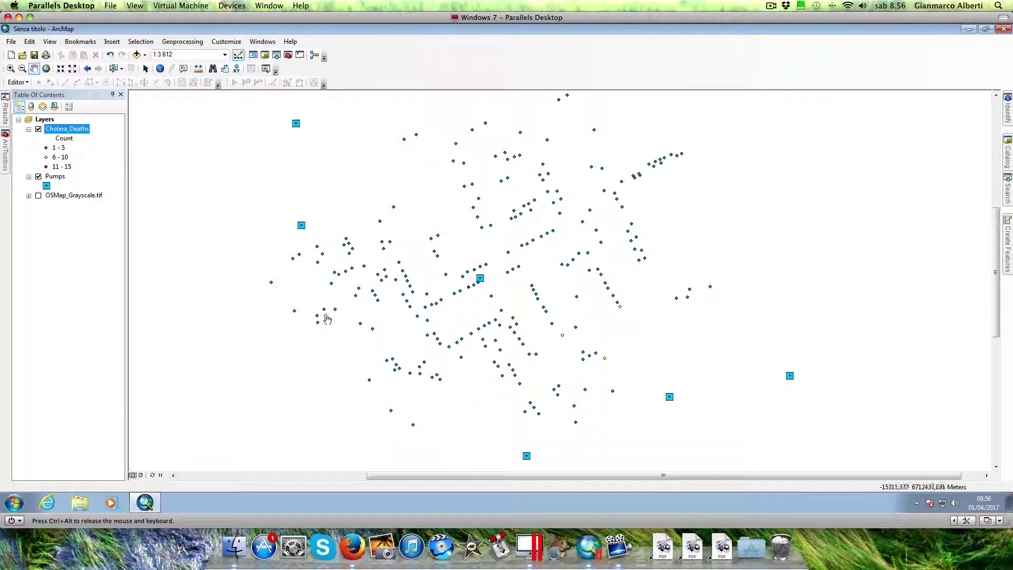
pyautogui.click(10, 69)
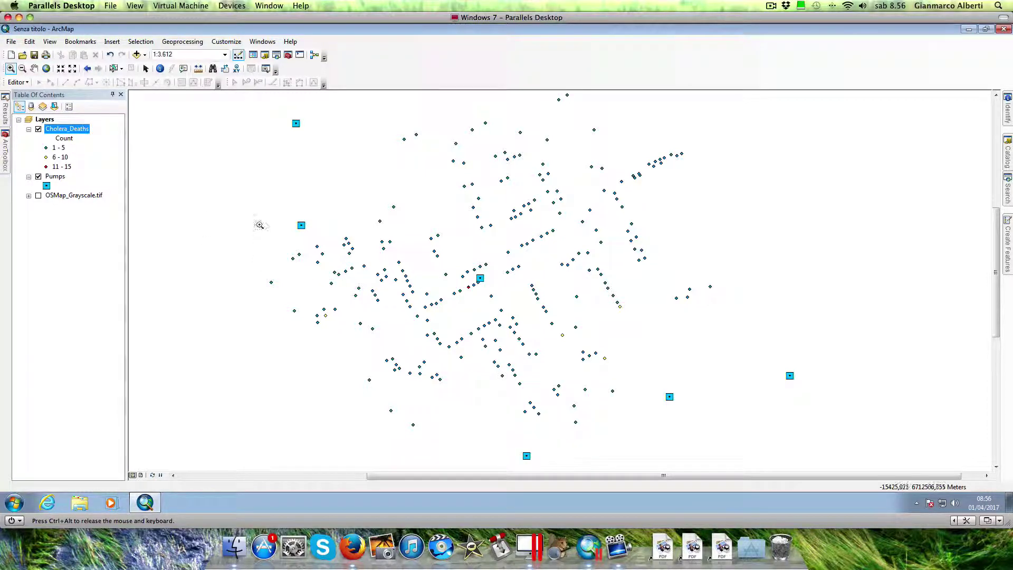
pyautogui.moveTo(258, 221); pyautogui.dragTo(515, 414)
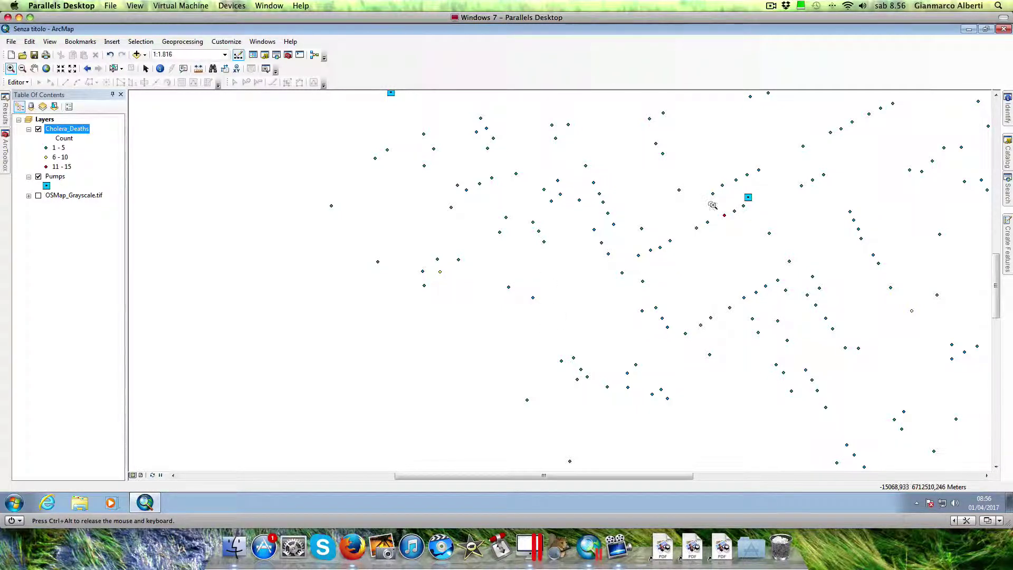
# Inspect the death points right beside the central pump up close and return to the overall distribution.
pyautogui.moveTo(712, 205); pyautogui.dragTo(747, 241)
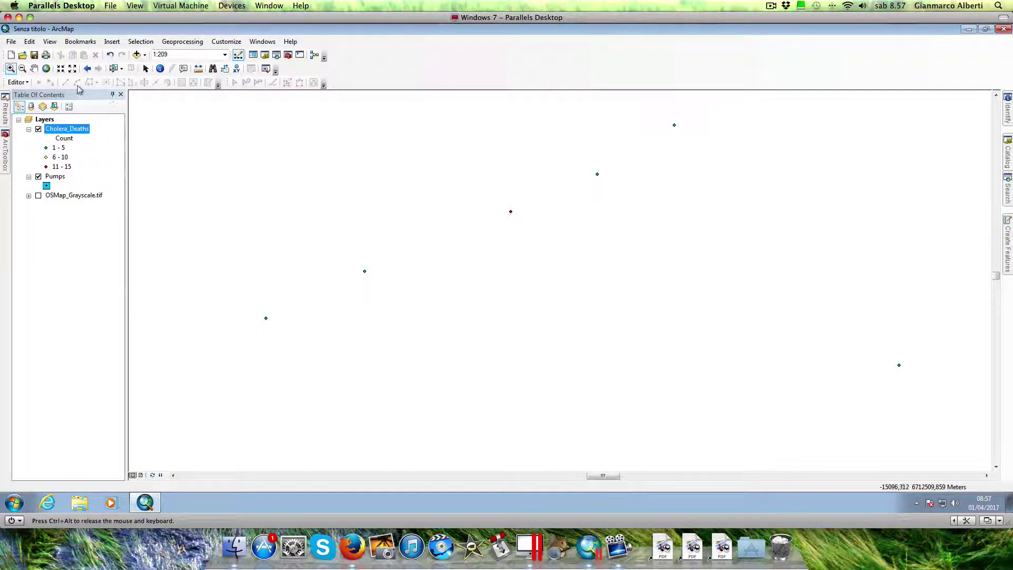
pyautogui.click(87, 69)
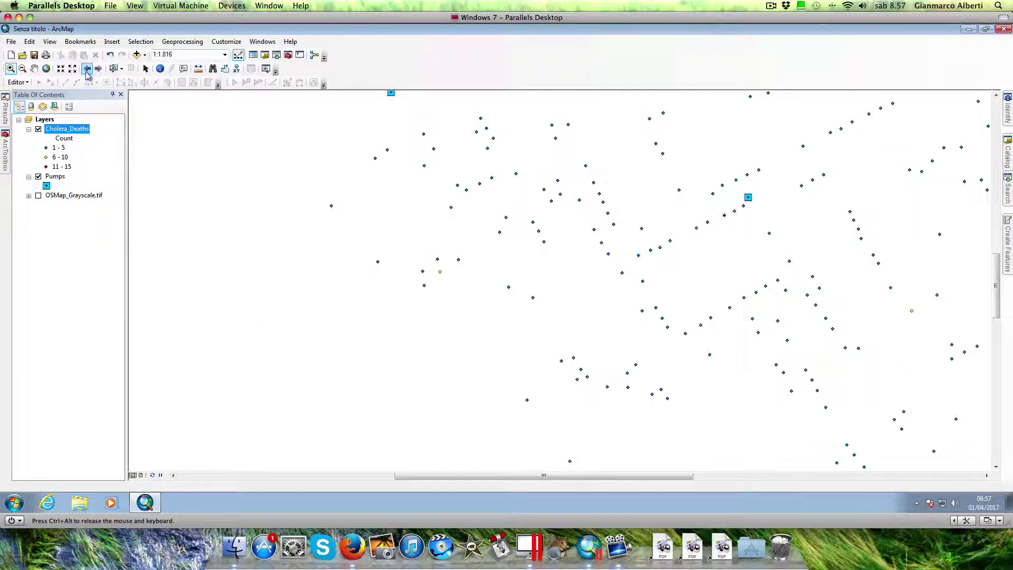
pyautogui.click(88, 69)
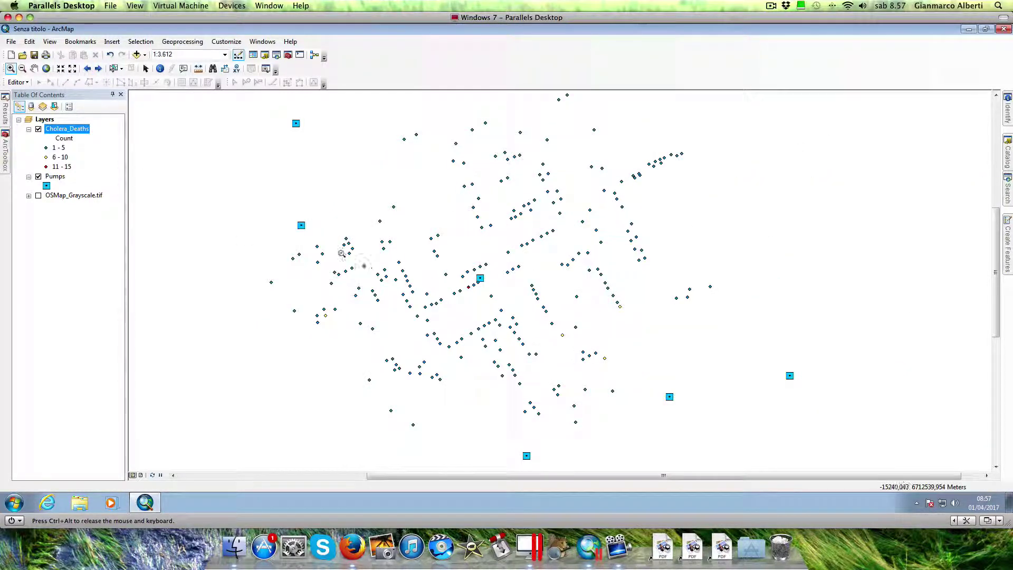
# Reclassify the Cholera_Deaths Count values with a defined interval size of 2 and apply the updated graduated colors to the map.
pyautogui.doubleClick(73, 130)
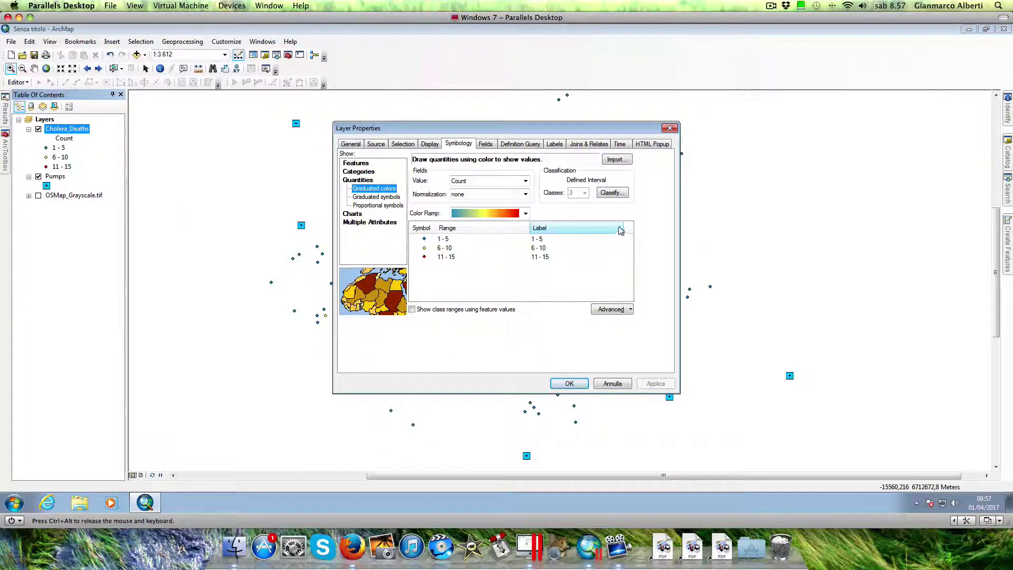
pyautogui.click(620, 194)
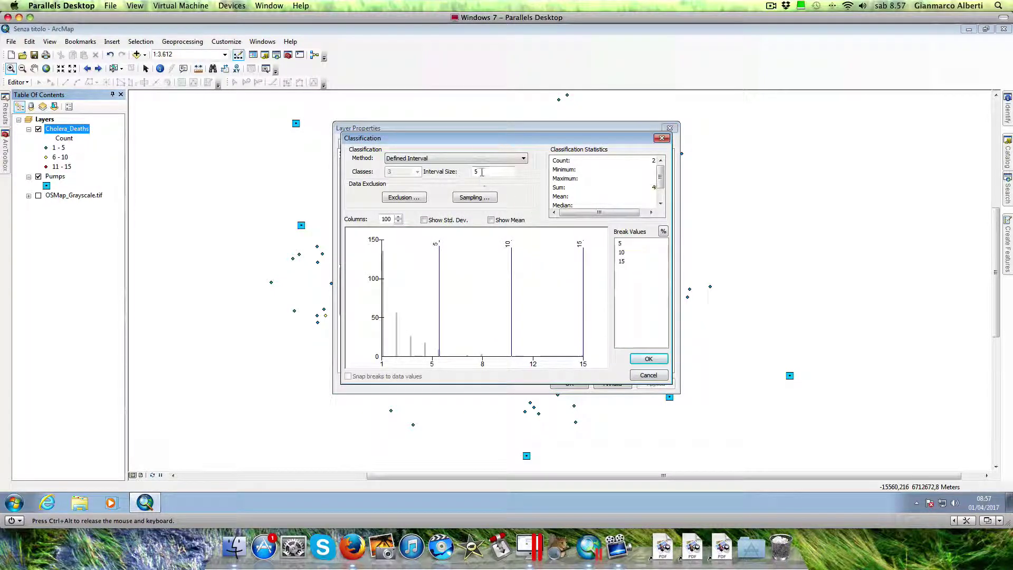
pyautogui.doubleClick(476, 171)
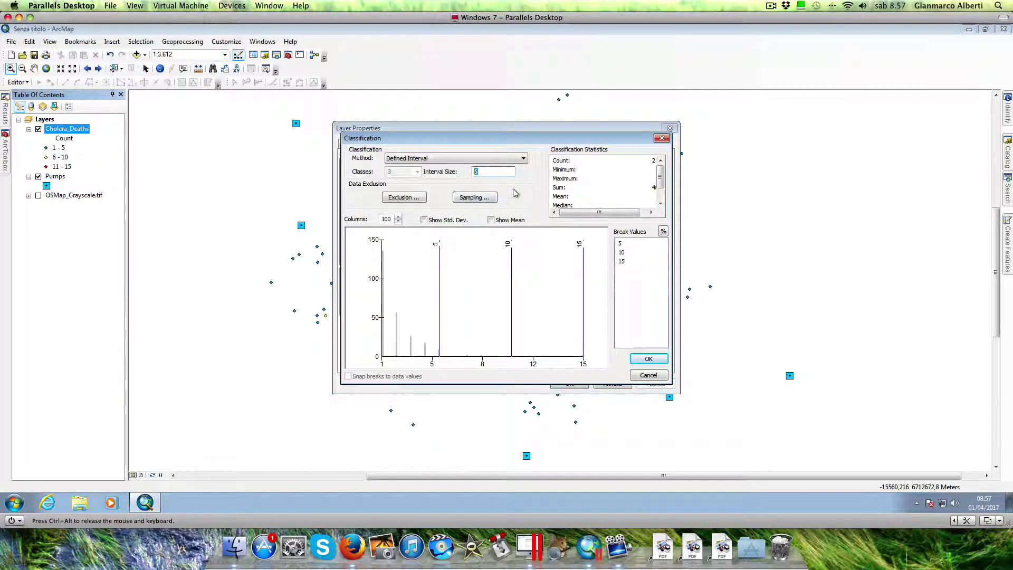
pyautogui.write('2')
pyautogui.click(645, 359)
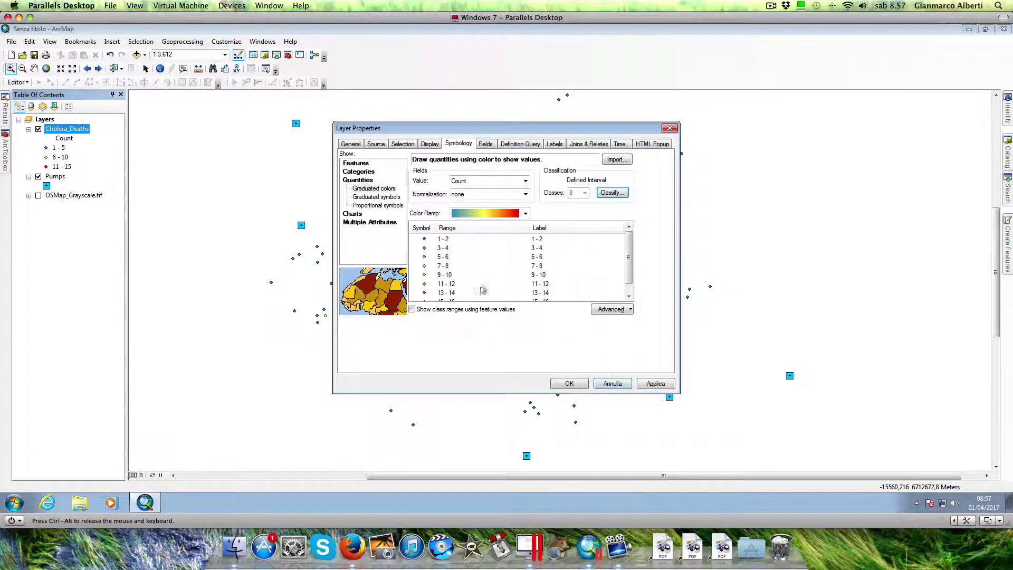
pyautogui.moveTo(629, 260)
pyautogui.mouseDown()
pyautogui.moveTo(632, 280)
pyautogui.moveTo(632, 262)
pyautogui.mouseUp()
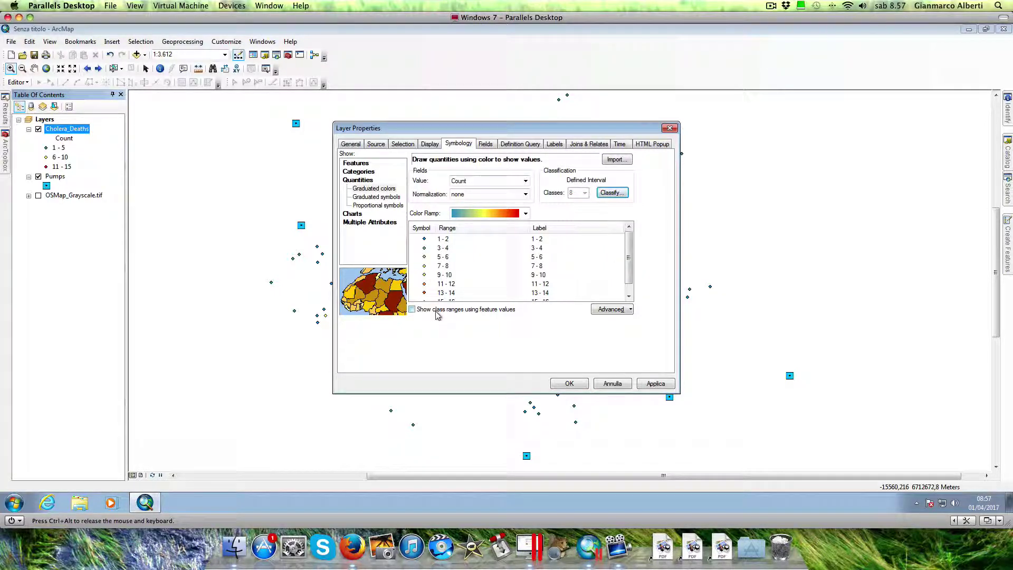
pyautogui.click(654, 384)
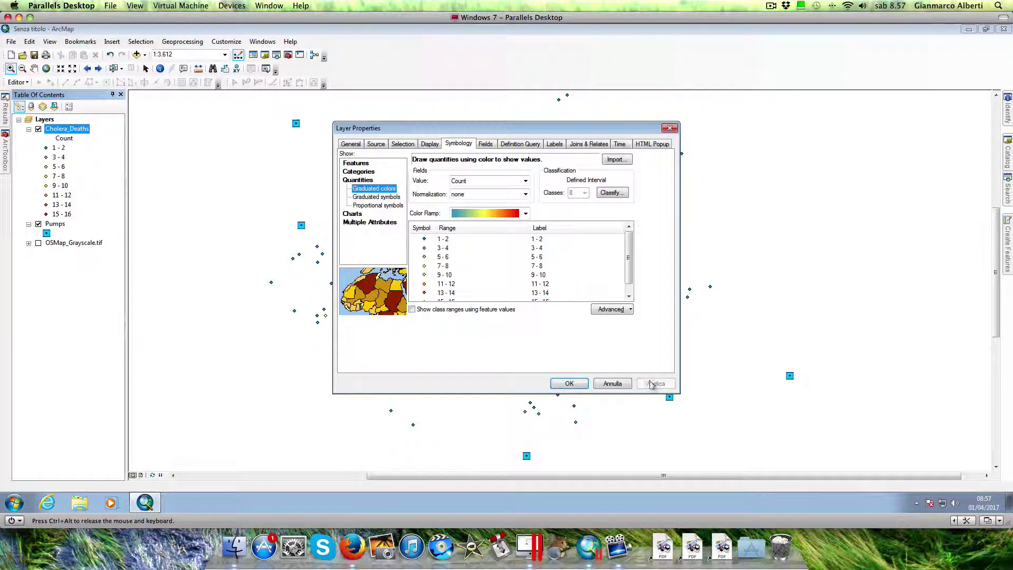
pyautogui.click(570, 384)
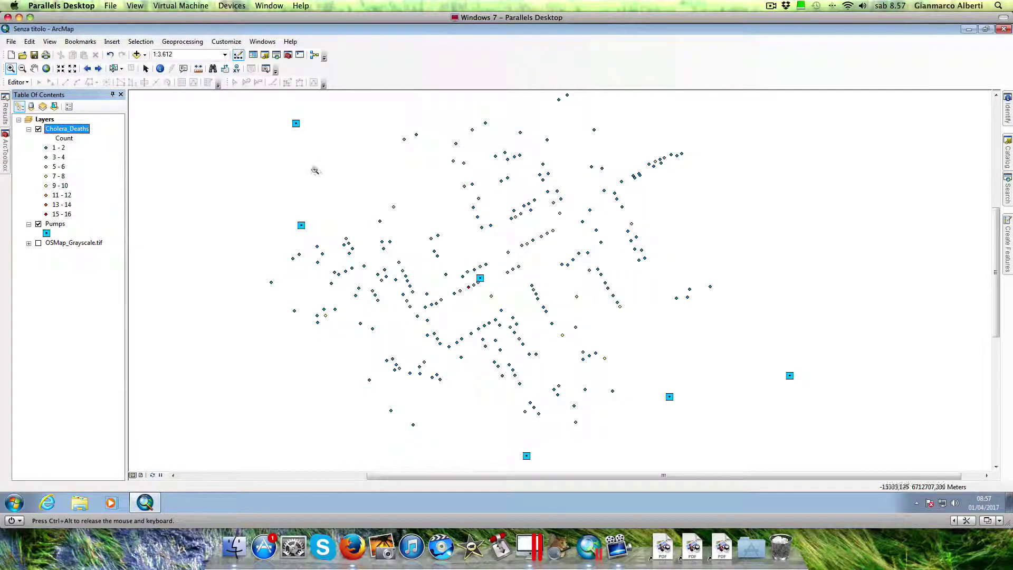
pyautogui.moveTo(271, 127); pyautogui.dragTo(759, 430)
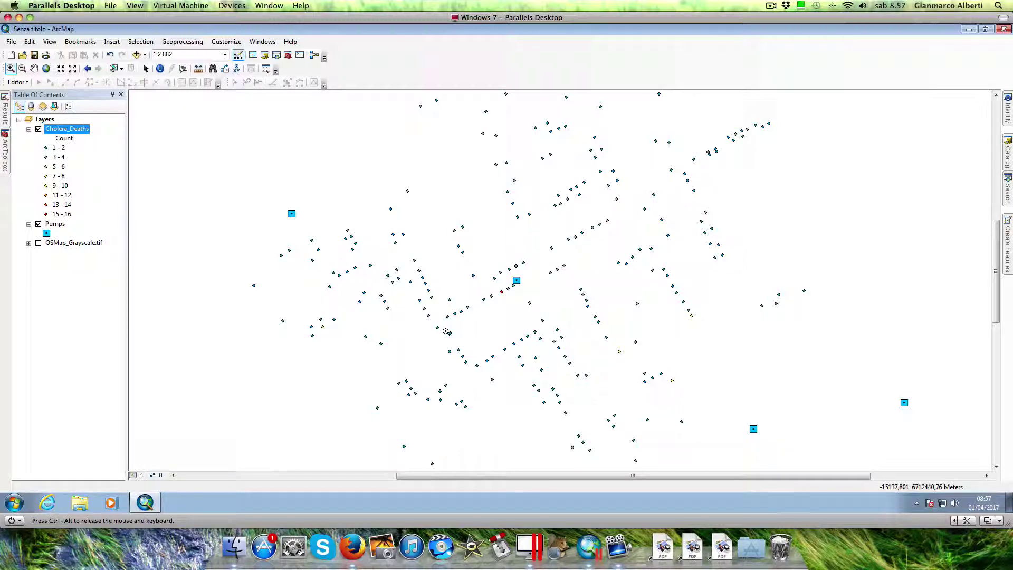